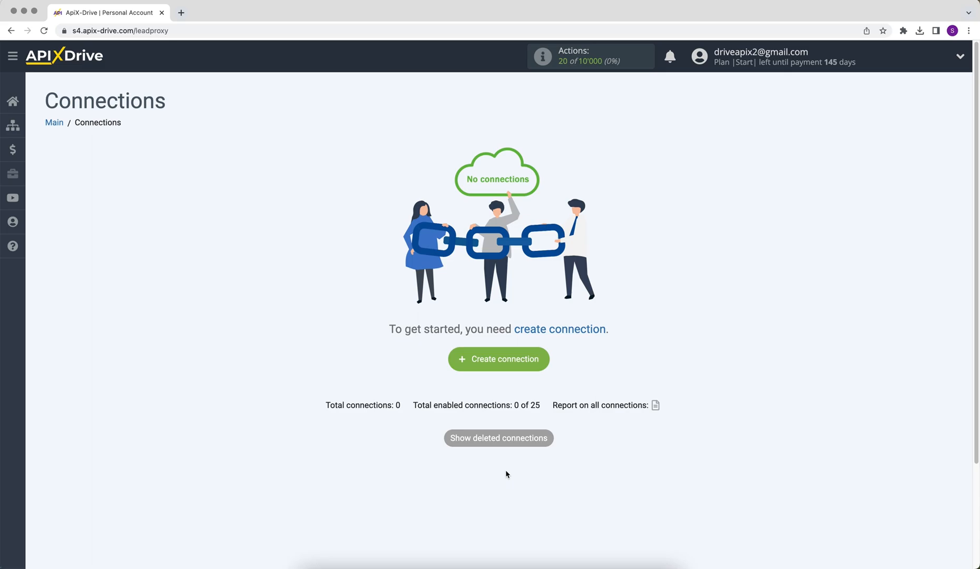
# - Create a new connection with GoZen Forms as the source system and Get DATA as its action
pyautogui.click(461, 367)
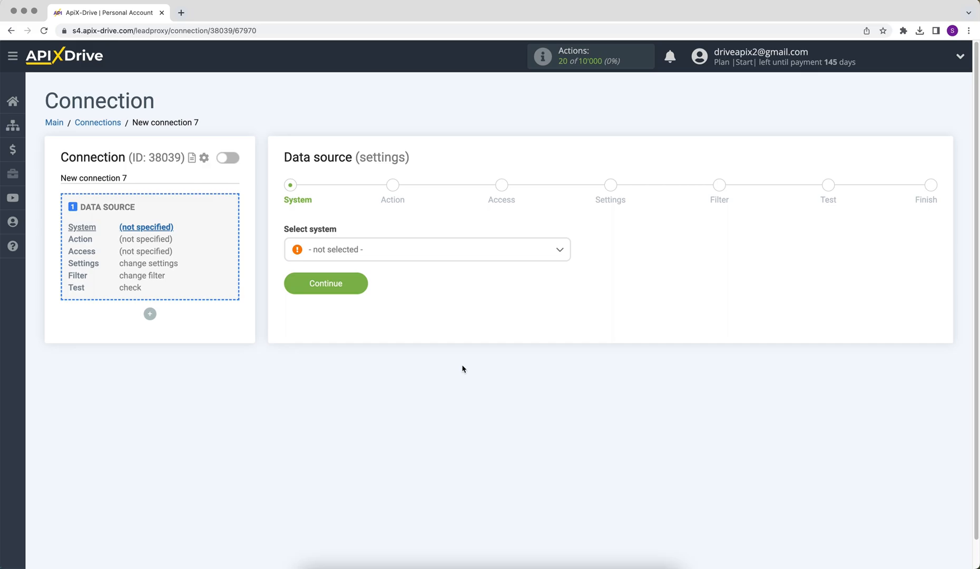
pyautogui.click(439, 257)
pyautogui.moveTo(567, 266); pyautogui.dragTo(568, 327)
pyautogui.click(363, 382)
pyautogui.click(315, 290)
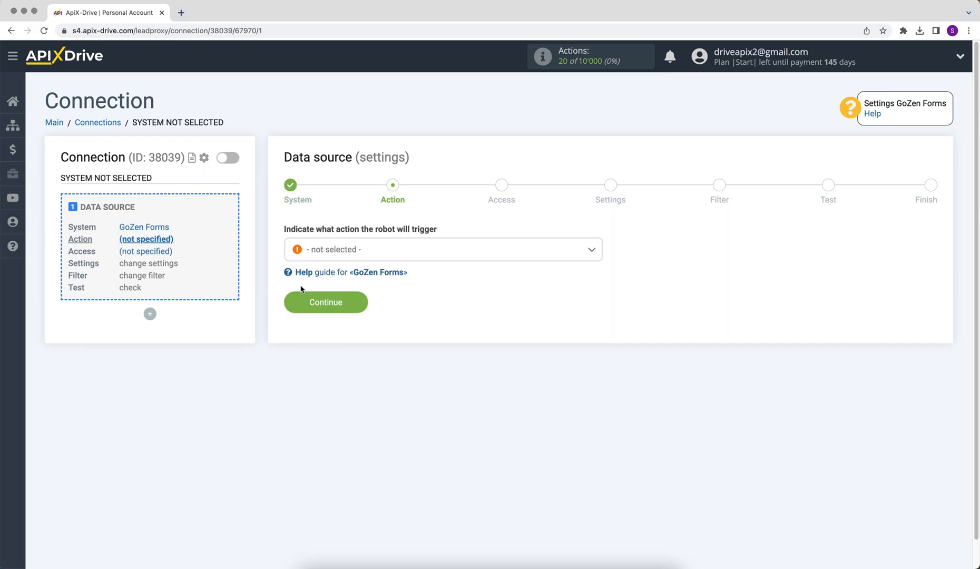
pyautogui.click(331, 257)
pyautogui.click(327, 314)
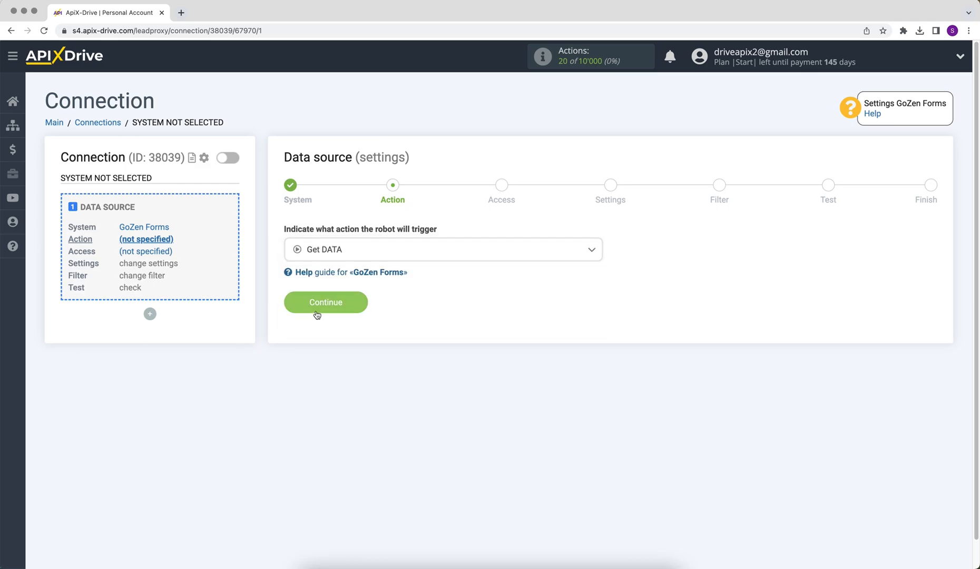
pyautogui.click(317, 314)
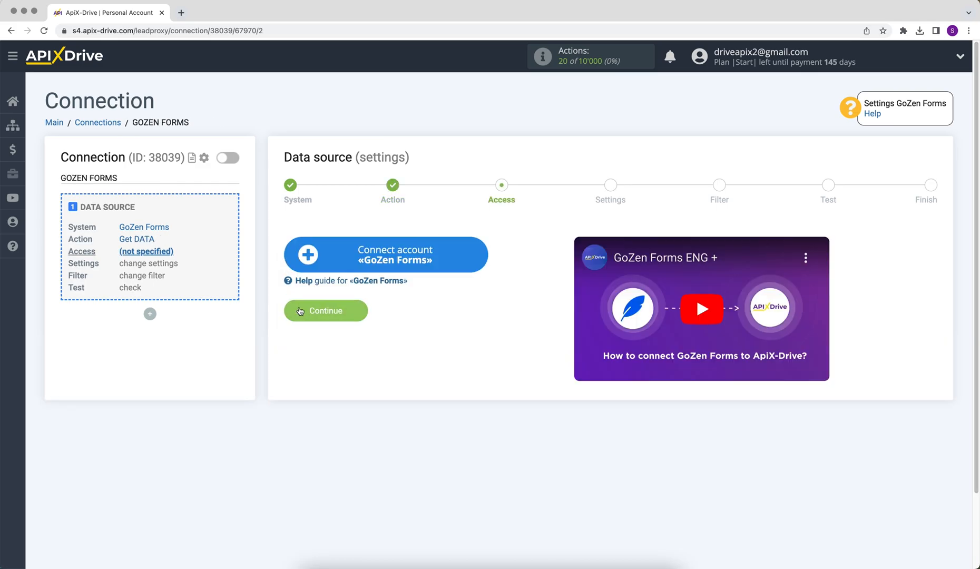
# - Connect a GoZen Forms account and select that saved login for the source
pyautogui.click(308, 271)
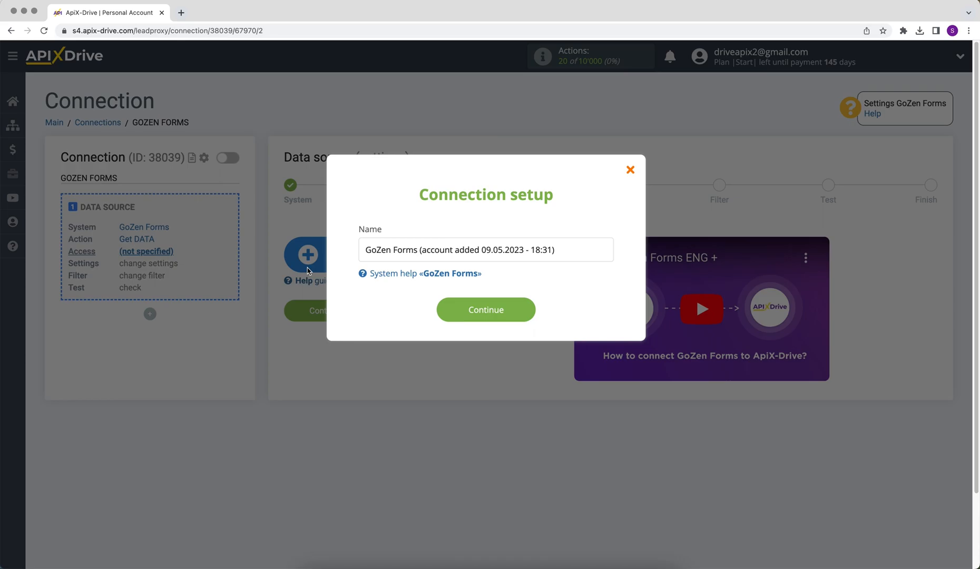
pyautogui.click(440, 312)
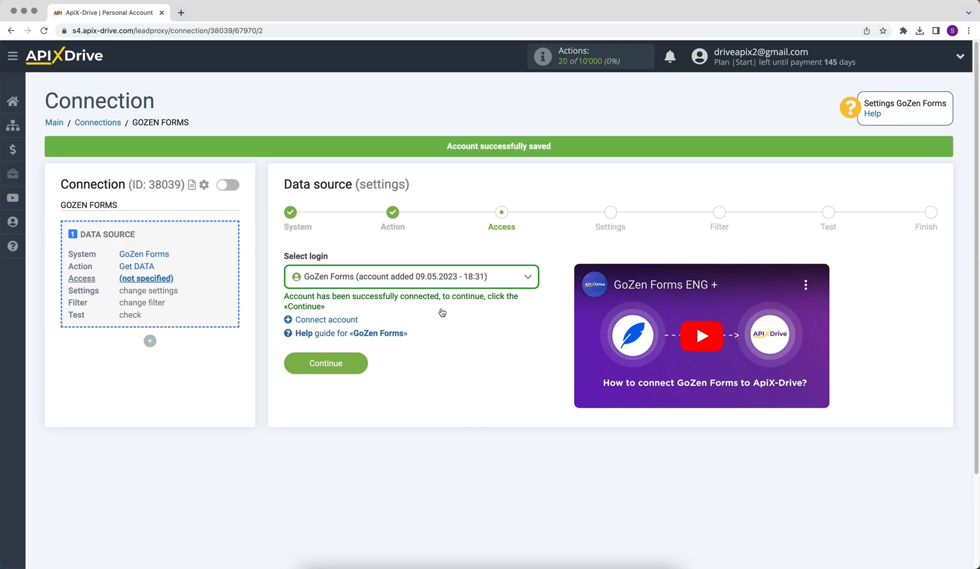
pyautogui.click(445, 279)
pyautogui.click(450, 356)
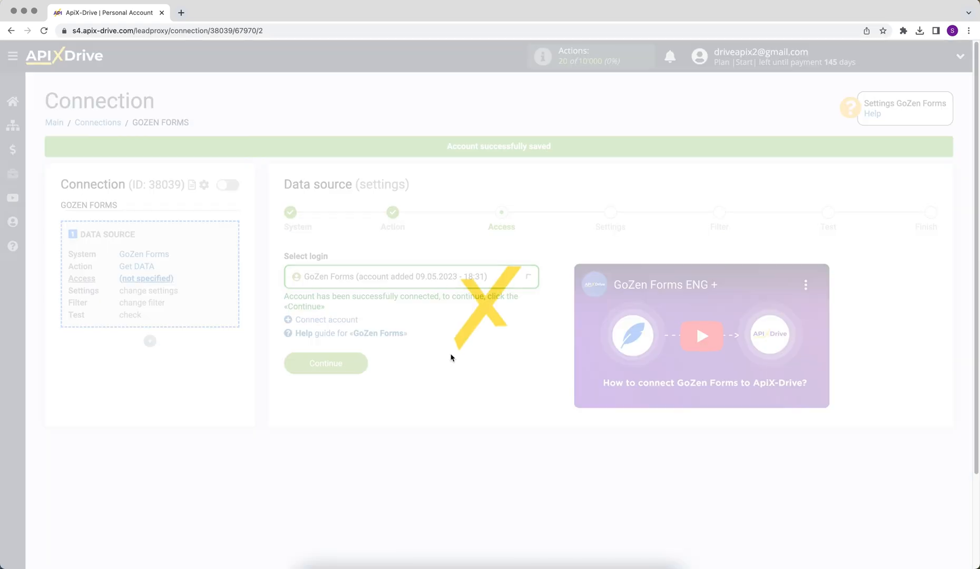
pyautogui.click(301, 363)
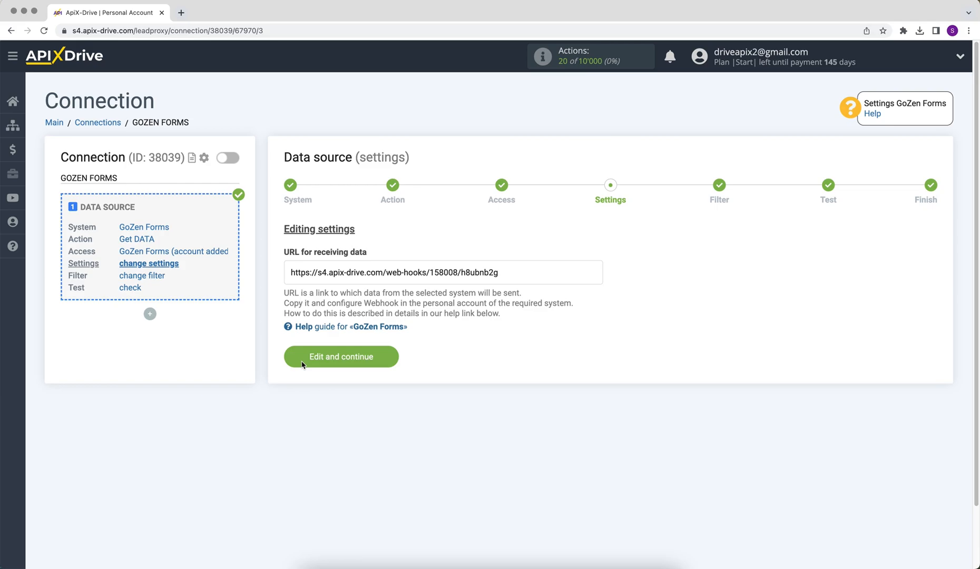
# - Copy the webhook URL for receiving data shown in the source settings
pyautogui.moveTo(290, 272); pyautogui.dragTo(515, 276)
pyautogui.rightClick(483, 272)
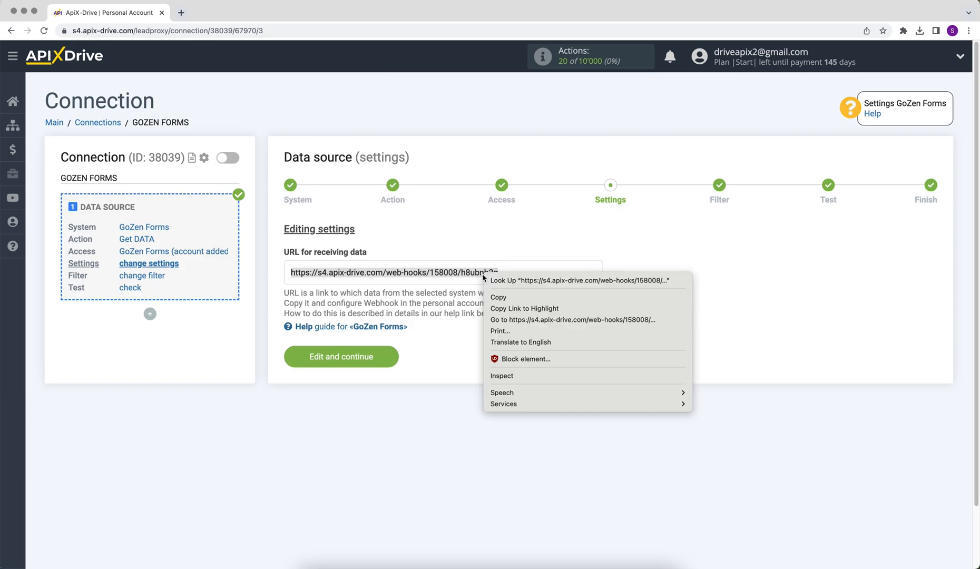
pyautogui.click(499, 296)
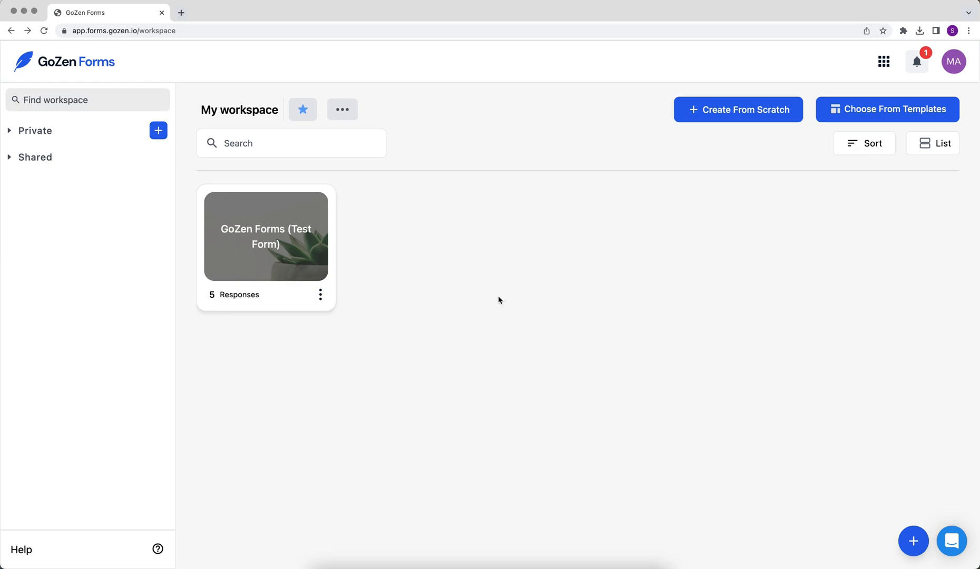
# - On the Test Form's Integrate page, create a Custom WebHook with the pasted ApiX-Drive URL
pyautogui.click(326, 246)
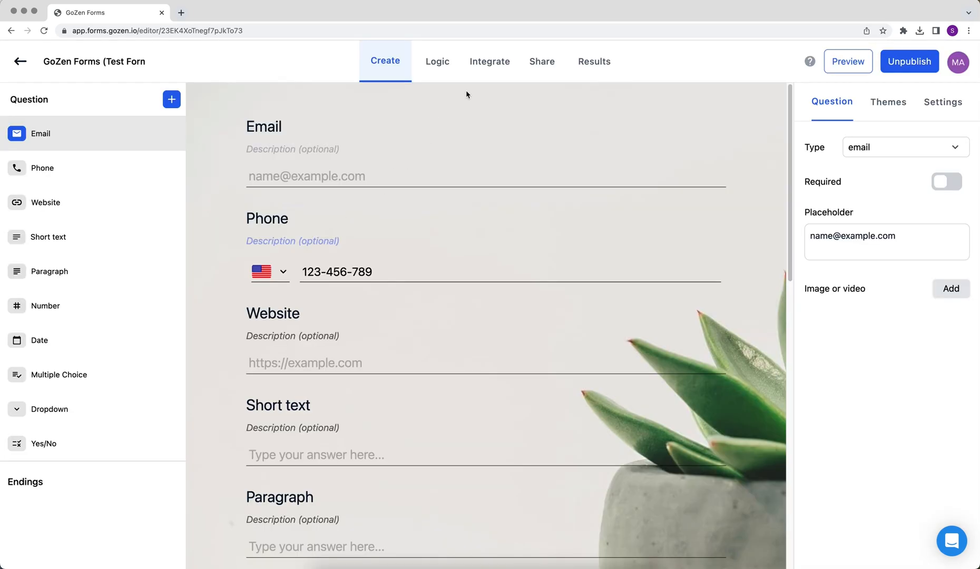
pyautogui.click(489, 63)
pyautogui.scroll(-3, 490, 68)
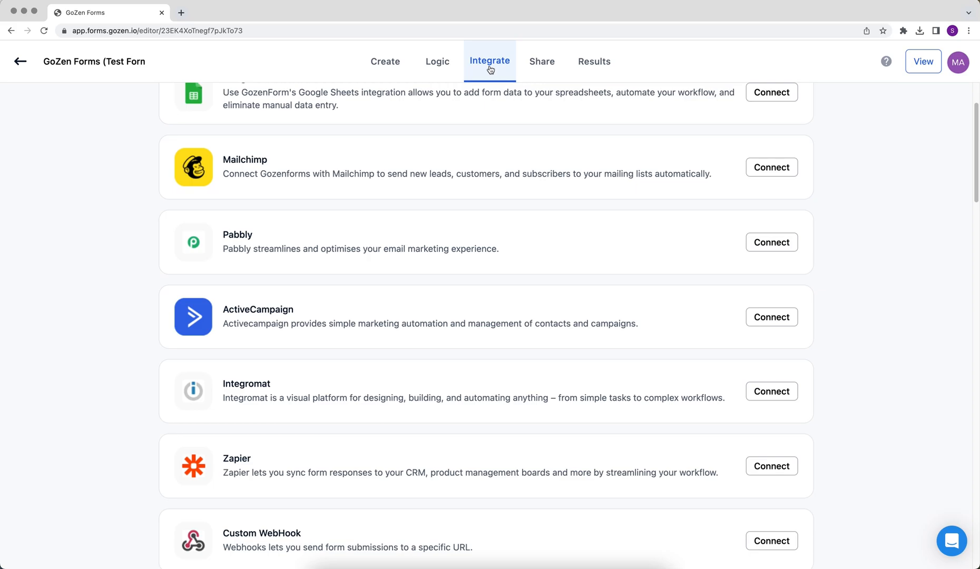
pyautogui.scroll(-3, 502, 179)
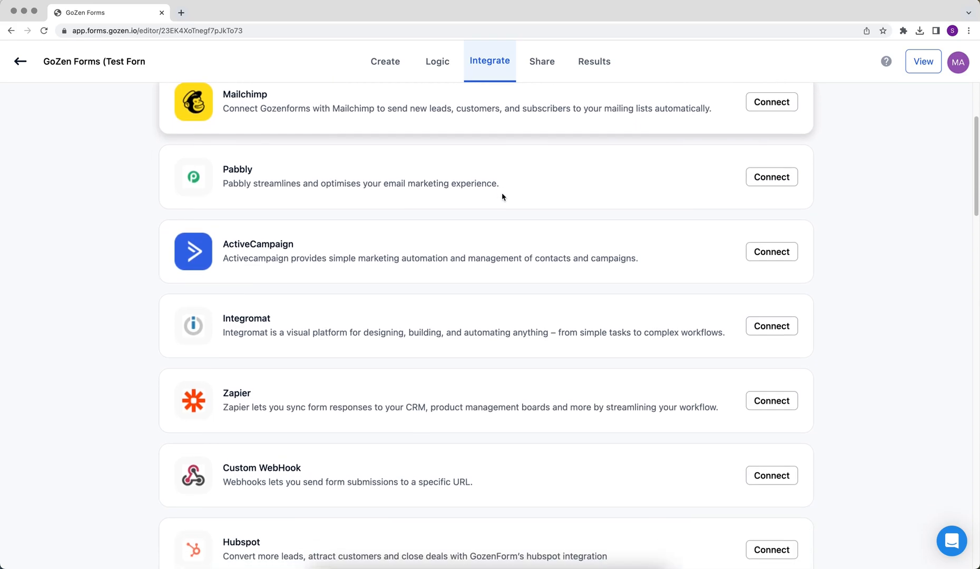
pyautogui.click(747, 443)
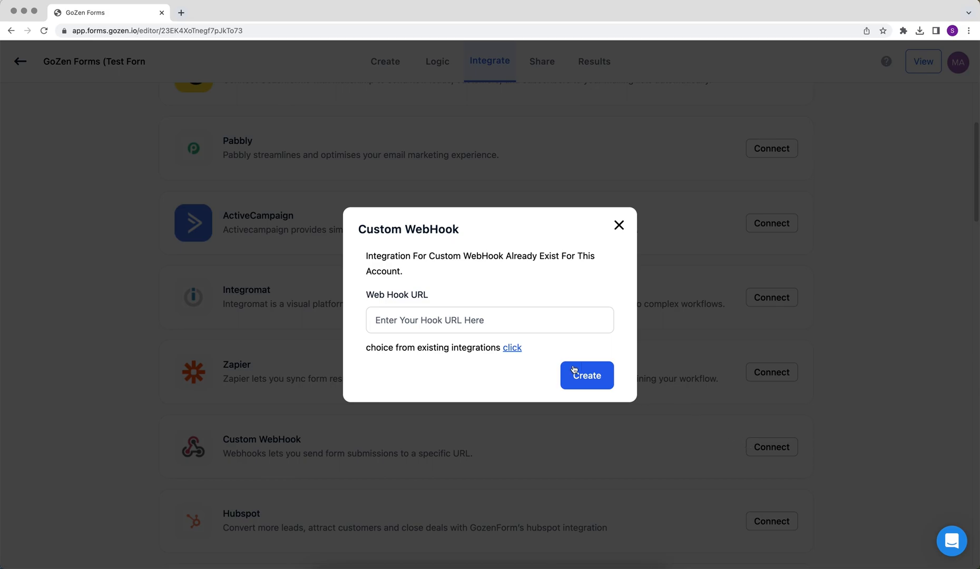
pyautogui.rightClick(470, 320)
pyautogui.click(486, 395)
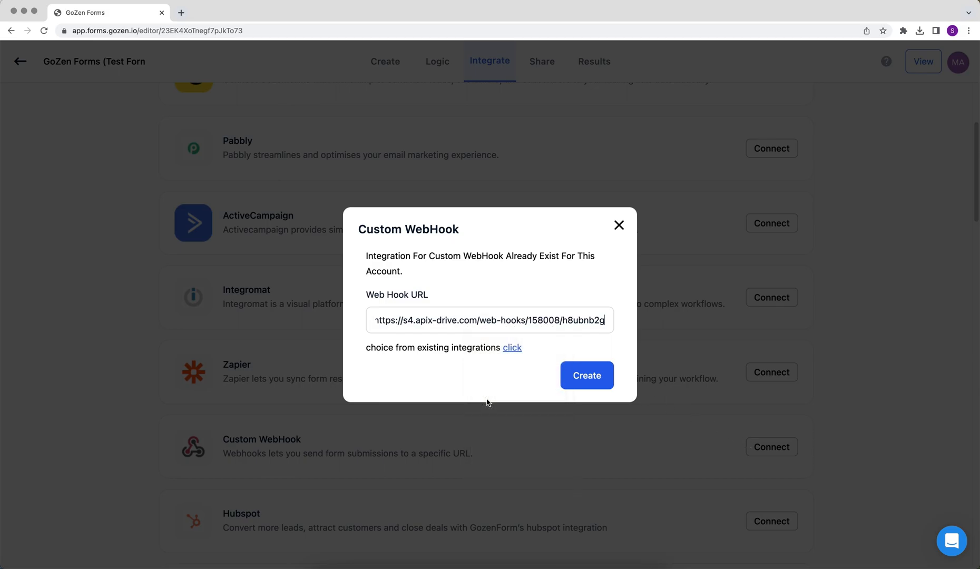
pyautogui.click(589, 385)
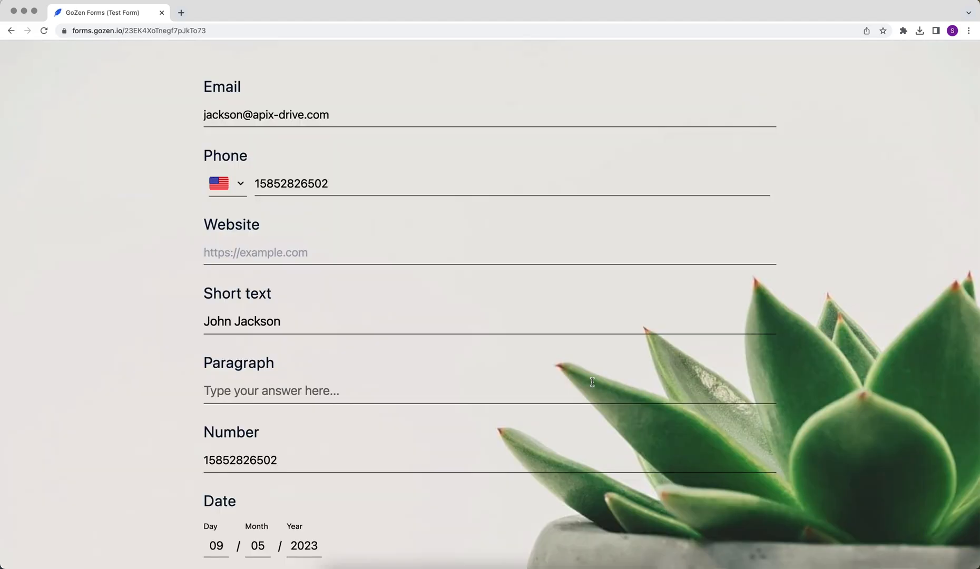
# - Submit a filled-in test response, then save the ApiX-Drive source settings and continue
pyautogui.scroll(-6, 592, 381)
pyautogui.scroll(-4, 592, 381)
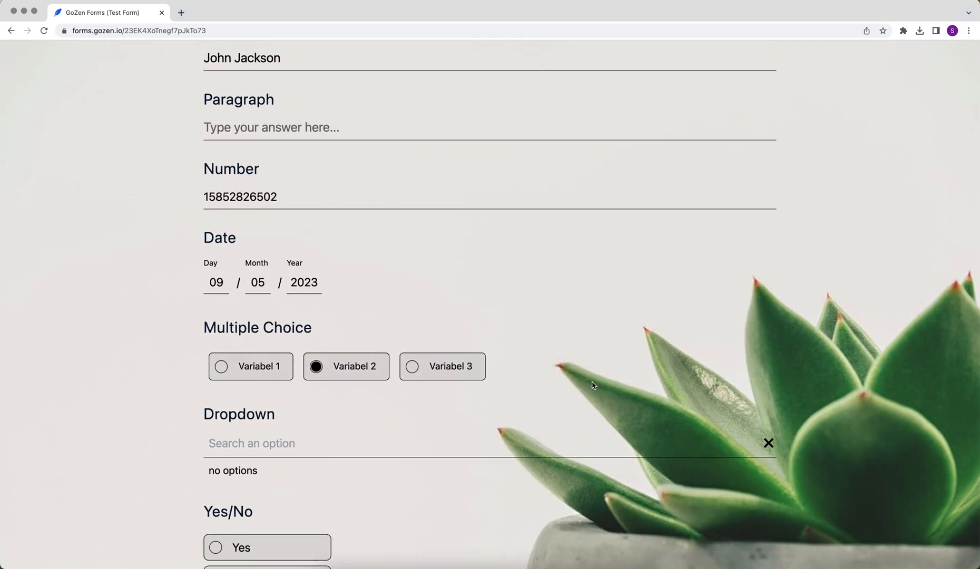
pyautogui.click(522, 506)
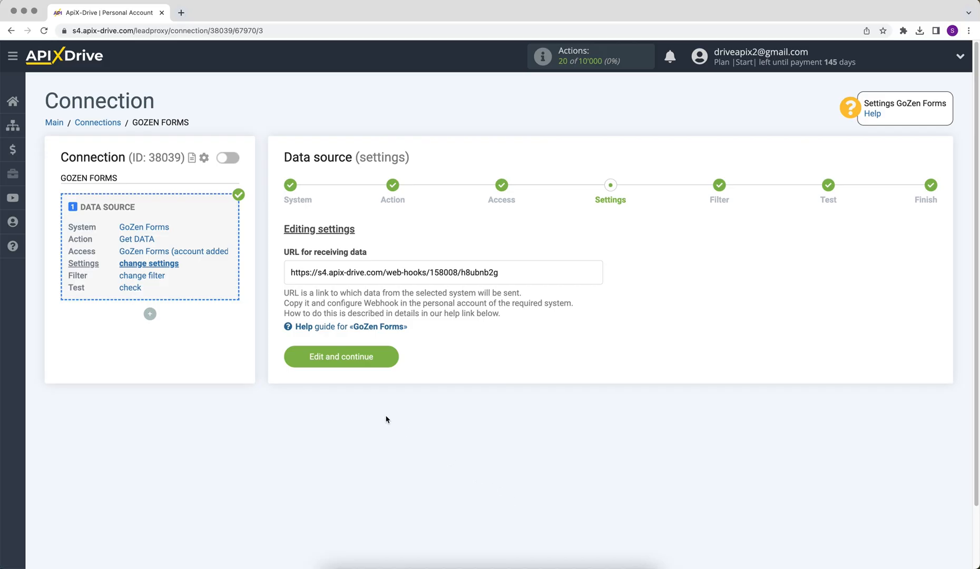
pyautogui.click(299, 359)
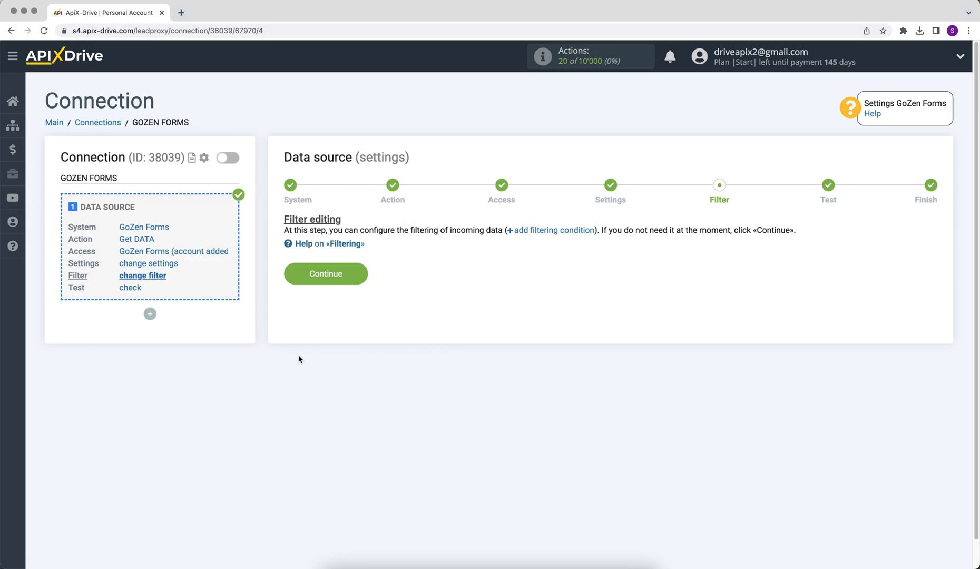
# - Skip the filter, accept the loaded test submission and finish the GoZen Forms source setup
pyautogui.click(298, 276)
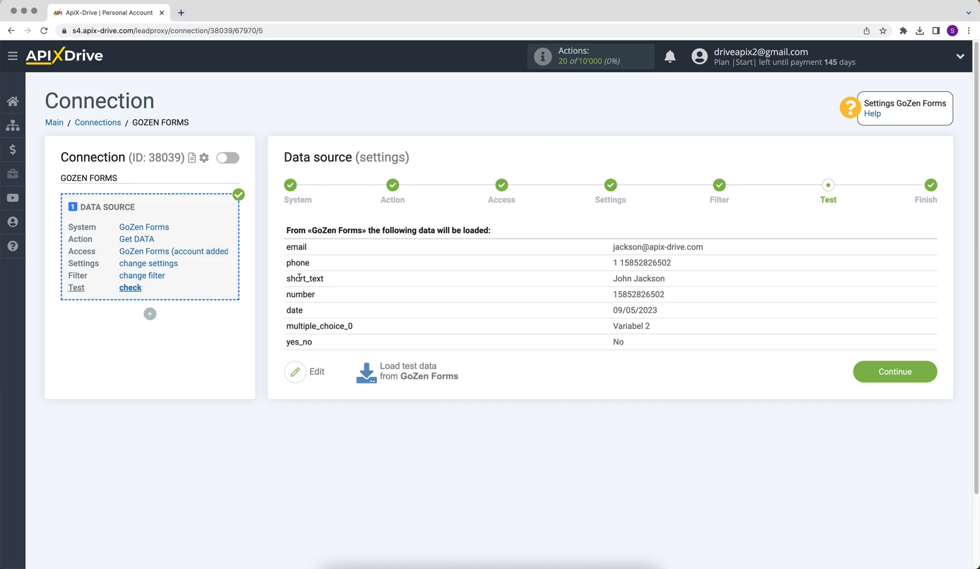
pyautogui.click(856, 371)
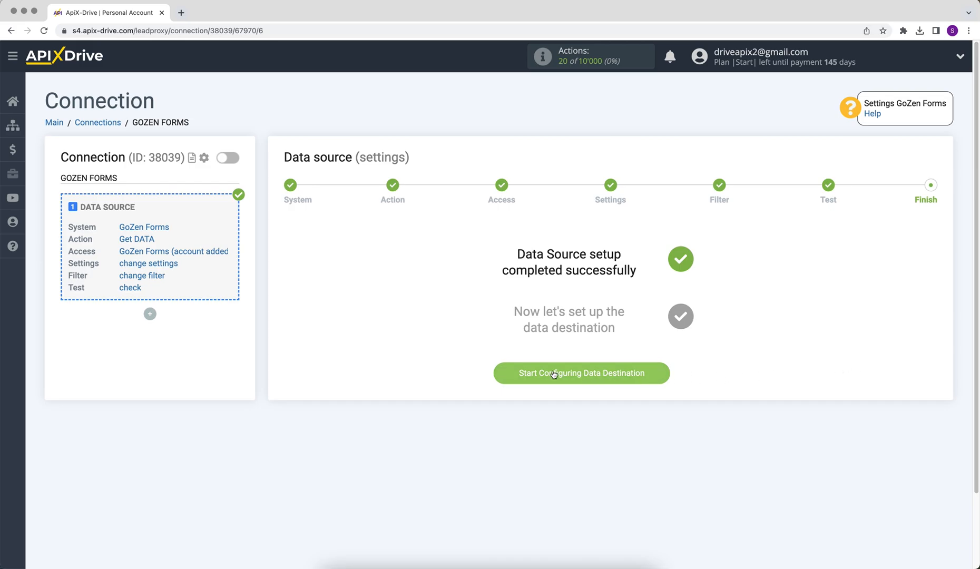
# - Add Google Sheets as the data destination with the Add ROW action
pyautogui.click(524, 374)
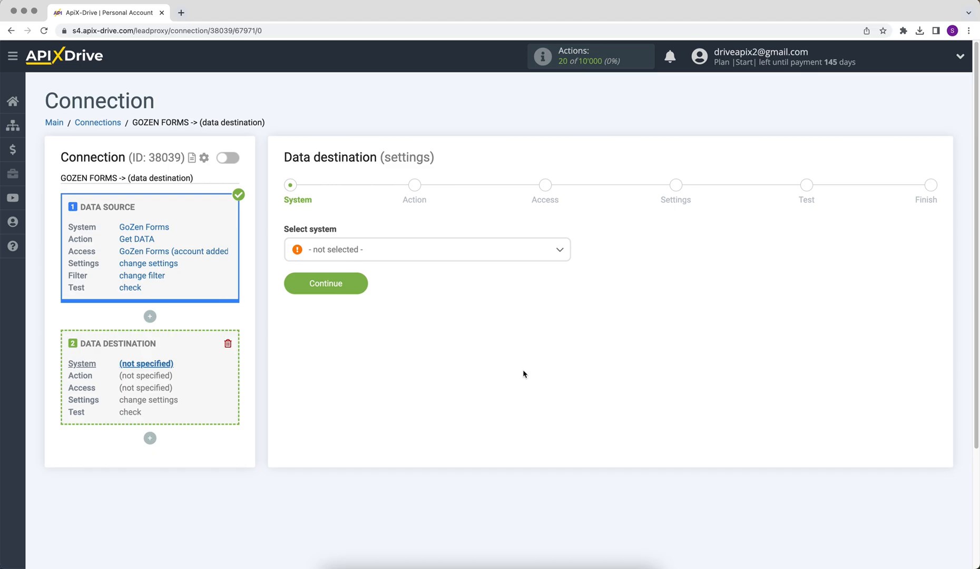
pyautogui.click(522, 253)
pyautogui.moveTo(565, 264); pyautogui.dragTo(567, 326)
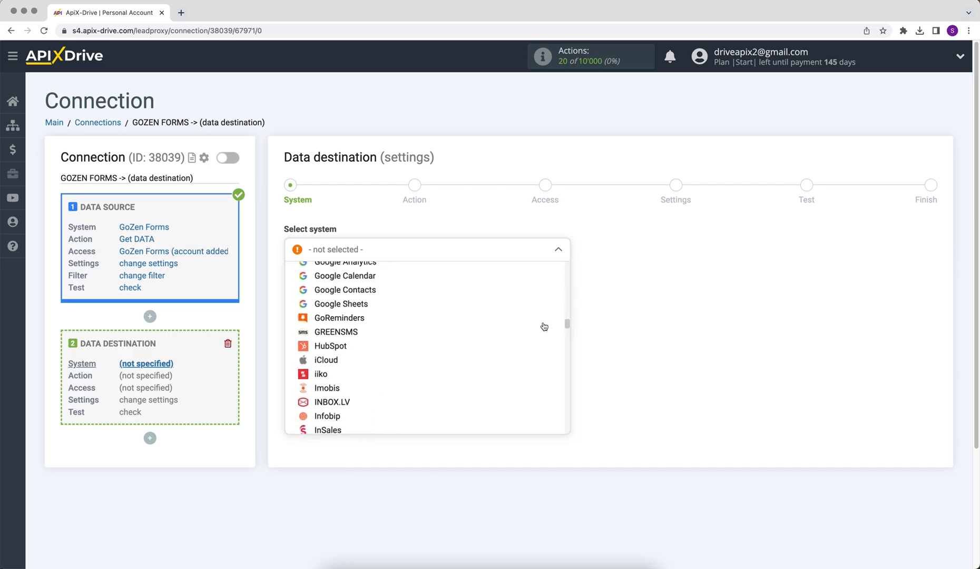
pyautogui.click(371, 312)
pyautogui.click(301, 287)
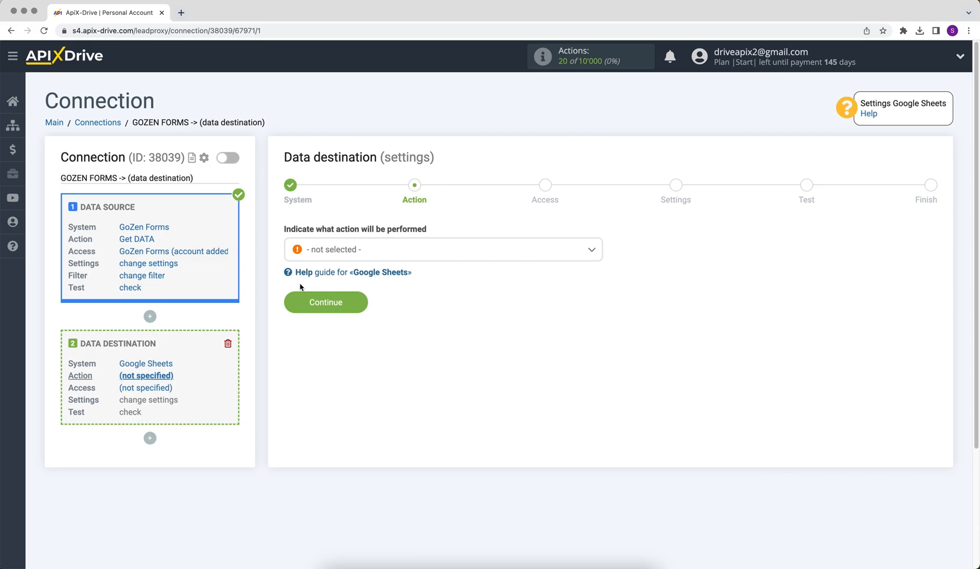
pyautogui.click(340, 257)
pyautogui.click(337, 313)
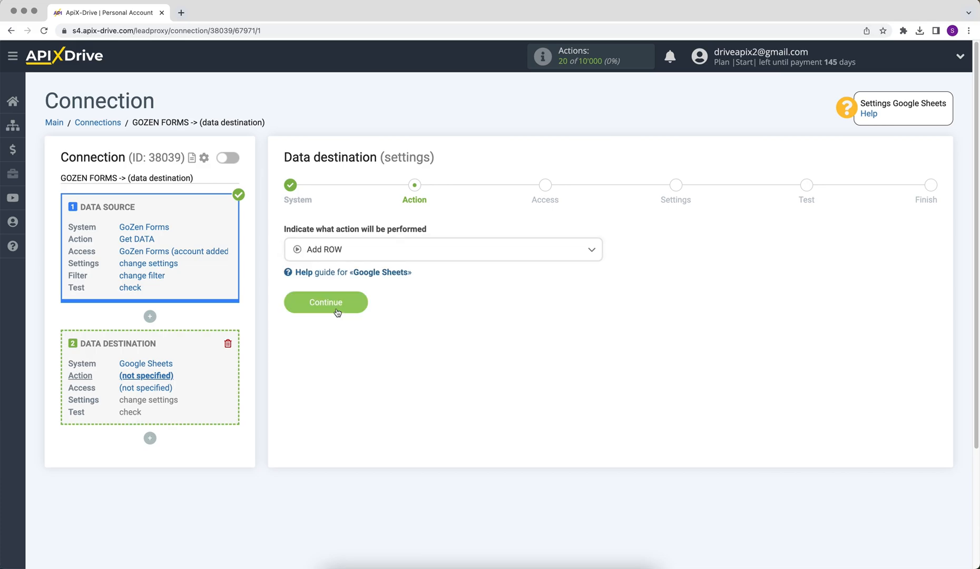
pyautogui.click(293, 303)
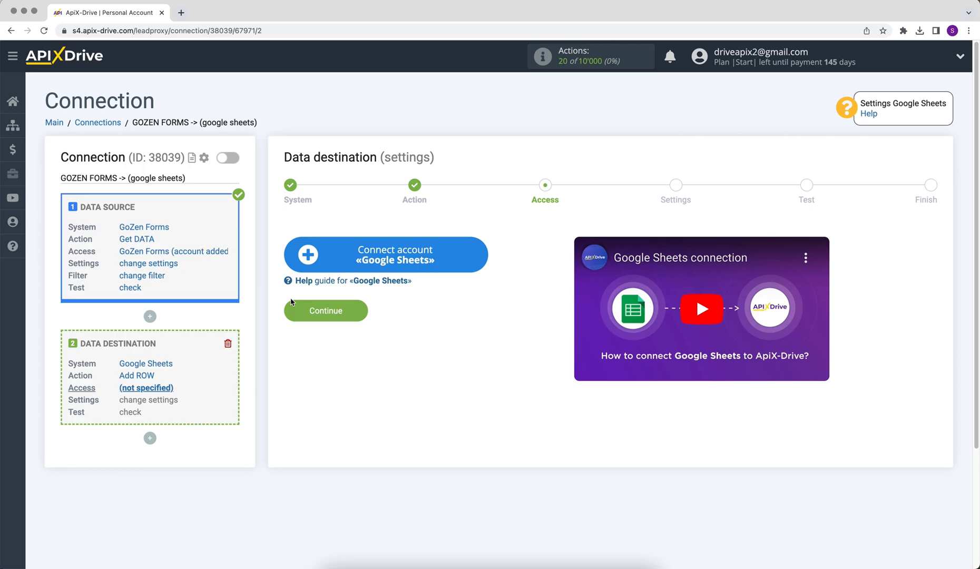
# - Sign in to Google with the account's email address and password
pyautogui.click(304, 268)
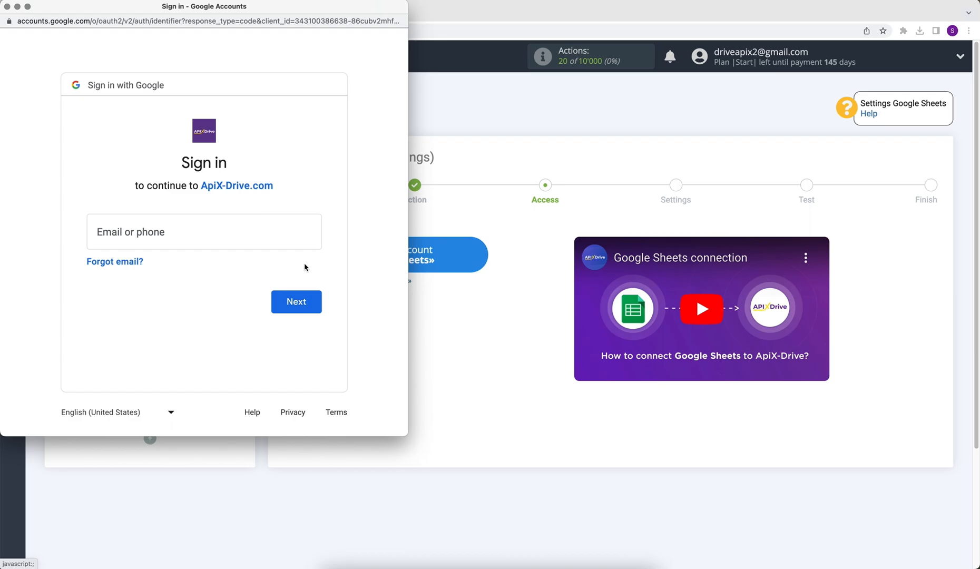
pyautogui.click(236, 234)
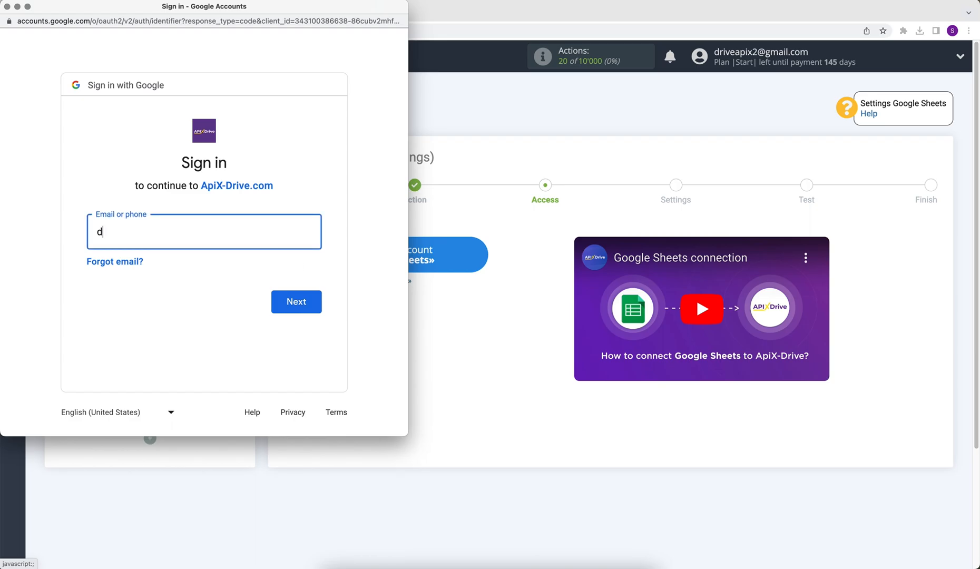
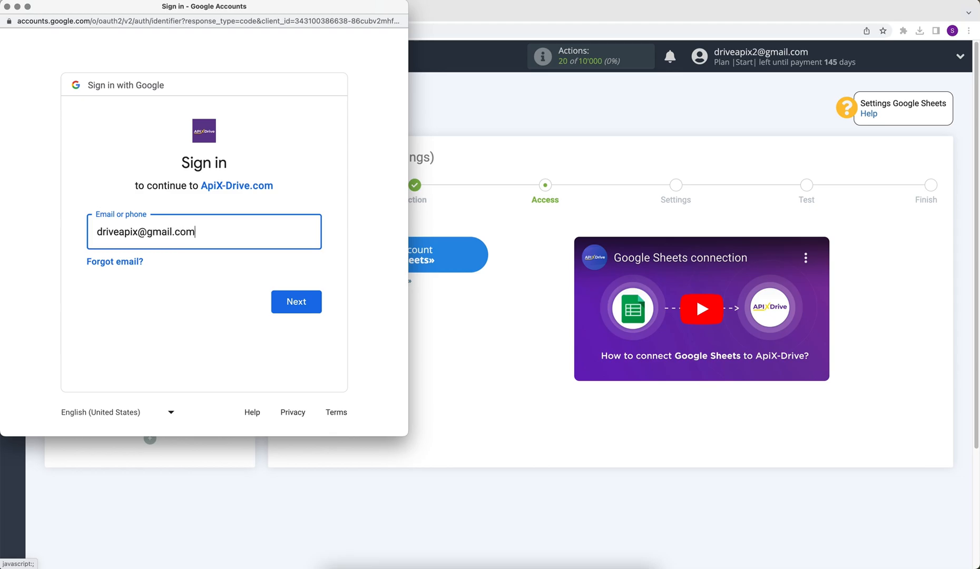
pyautogui.click(285, 301)
pyautogui.write('••••••••')
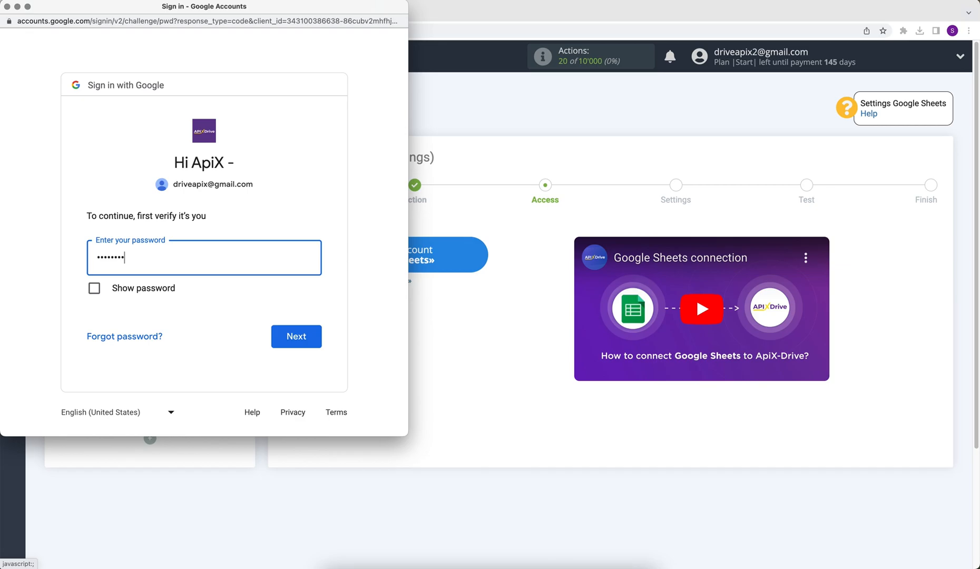
pyautogui.click(305, 337)
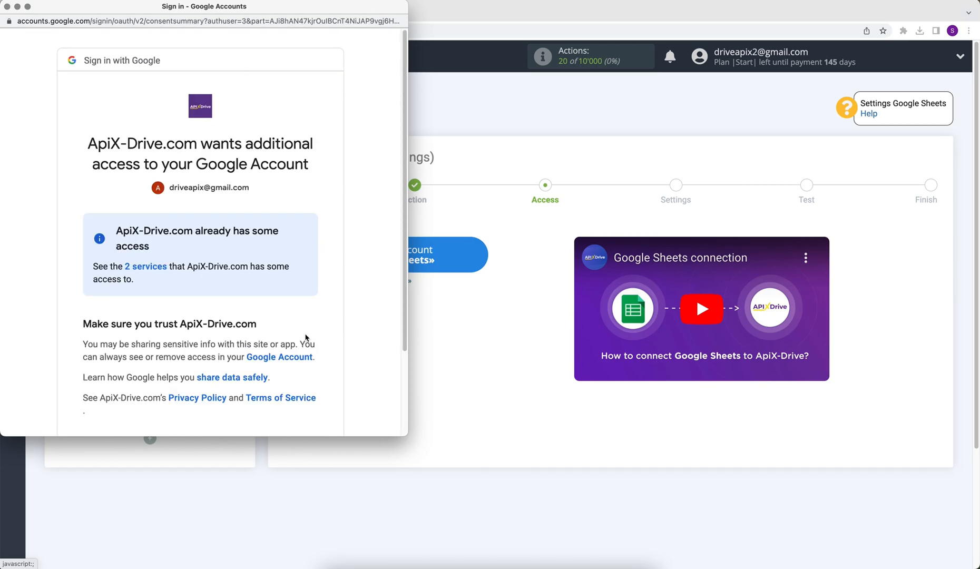
# - Grant ApiX-Drive access to the Google account and select it as the destination login
pyautogui.scroll(-3, 305, 338)
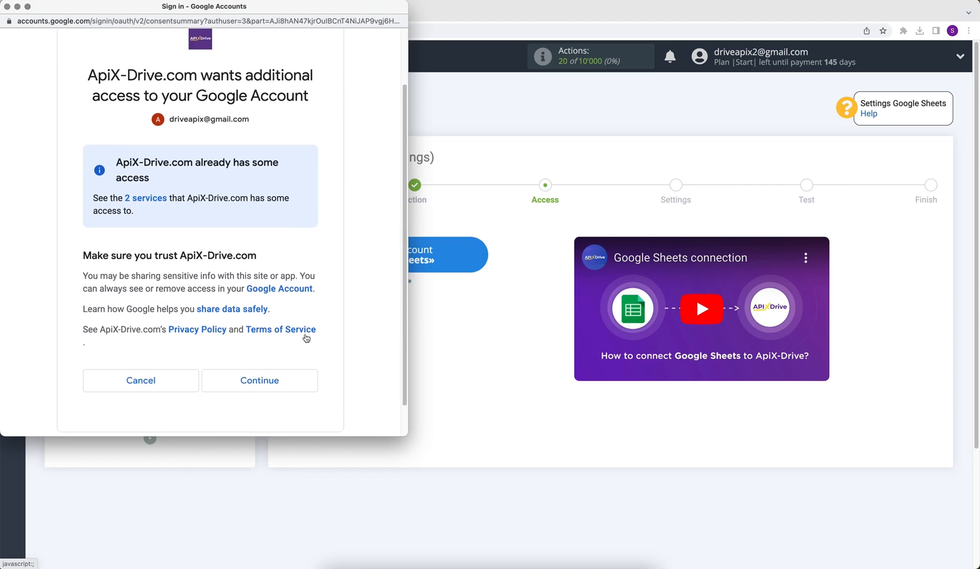
pyautogui.click(270, 384)
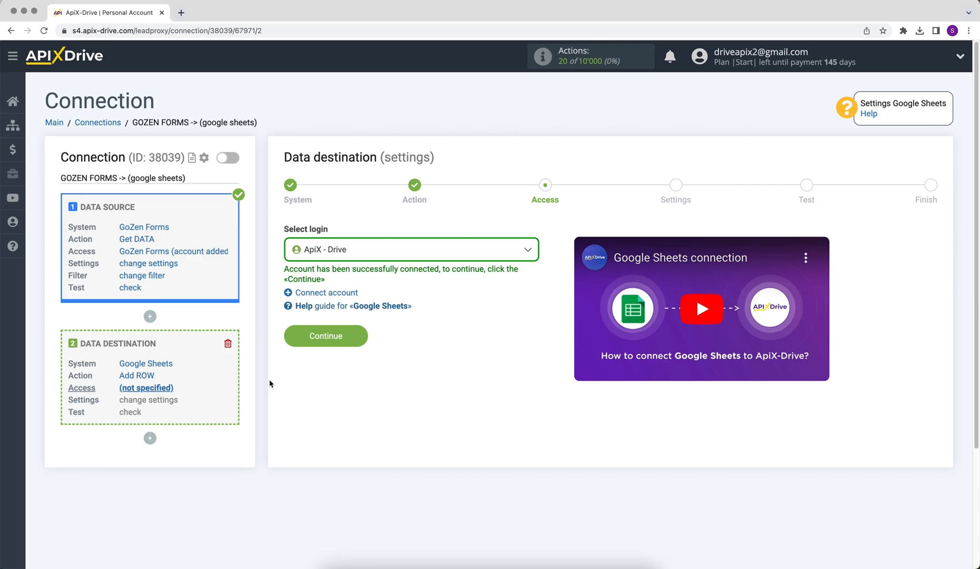
pyautogui.click(346, 257)
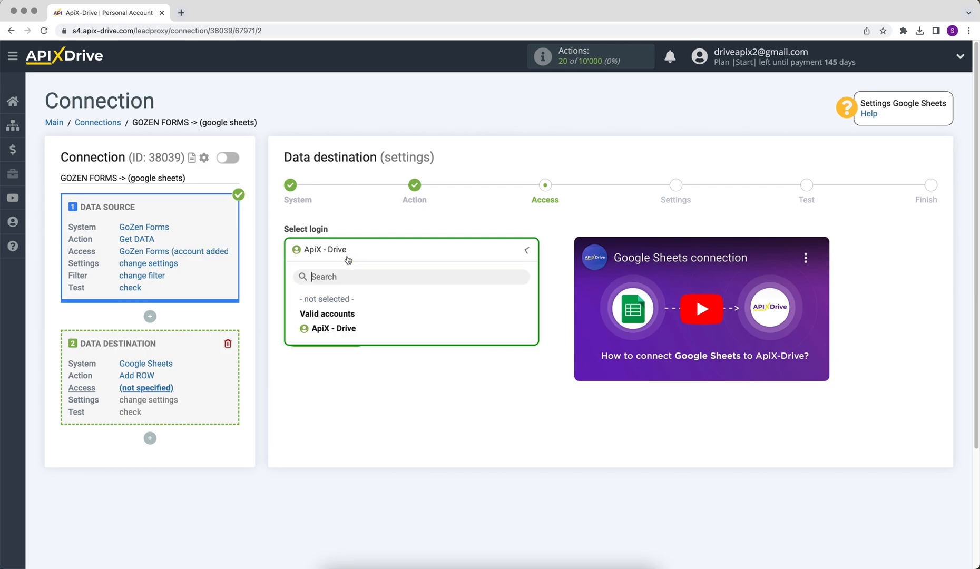
pyautogui.click(348, 327)
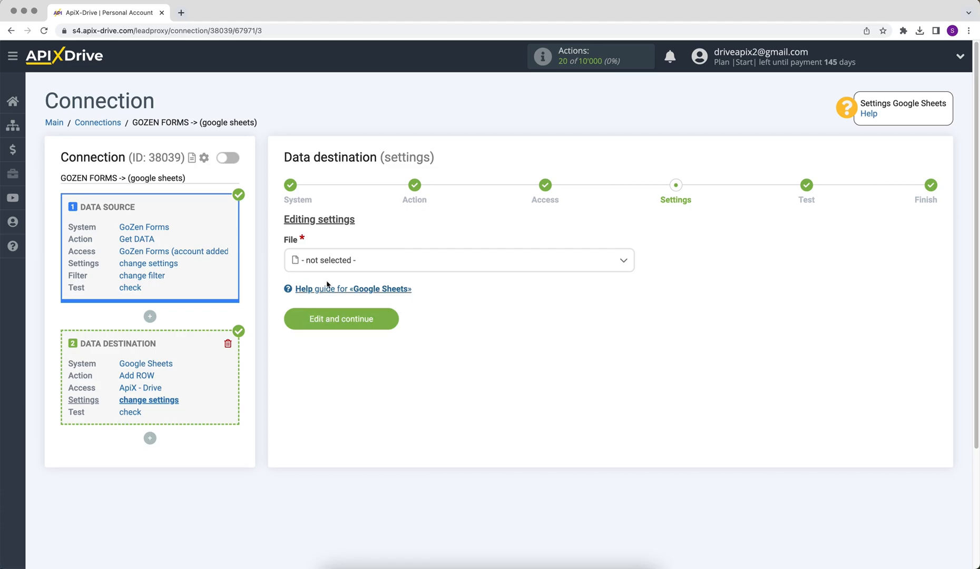
# - Choose the ApiX-Drive spreadsheet as the file and sheet 1 as the target sheet
pyautogui.click(338, 263)
pyautogui.click(337, 323)
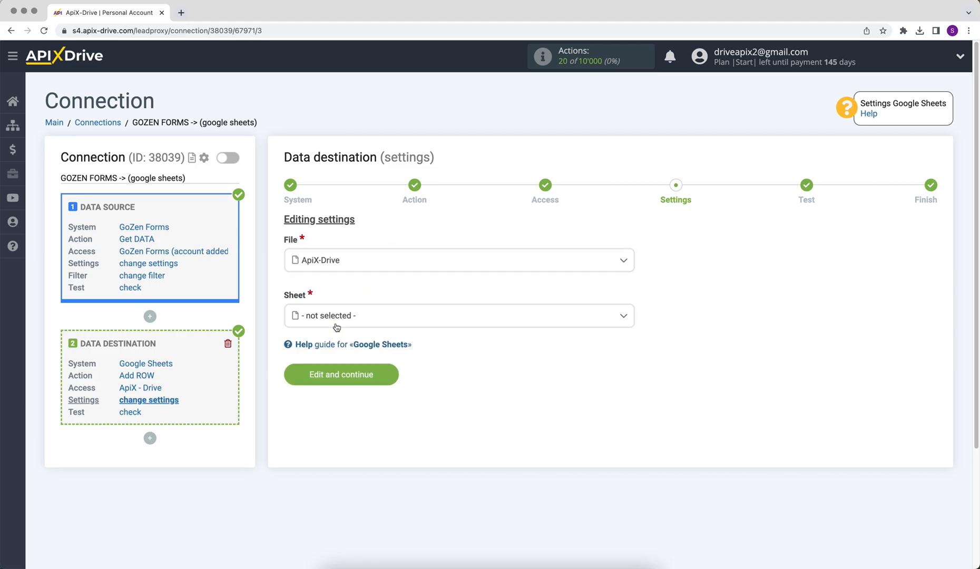
pyautogui.click(314, 322)
pyautogui.click(318, 378)
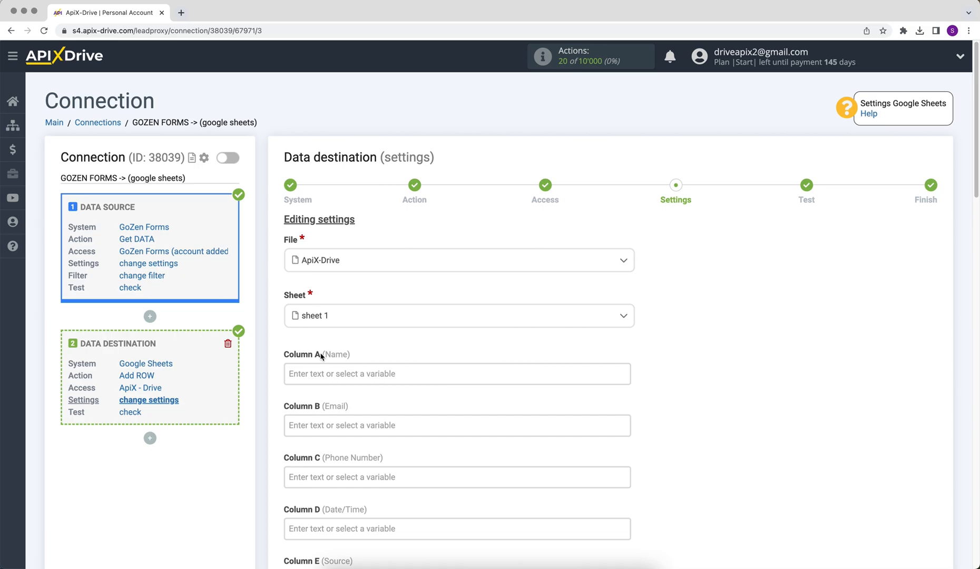
# - Map the short_text, email, number and date form answers to Columns A, B, C and D
pyautogui.click(308, 373)
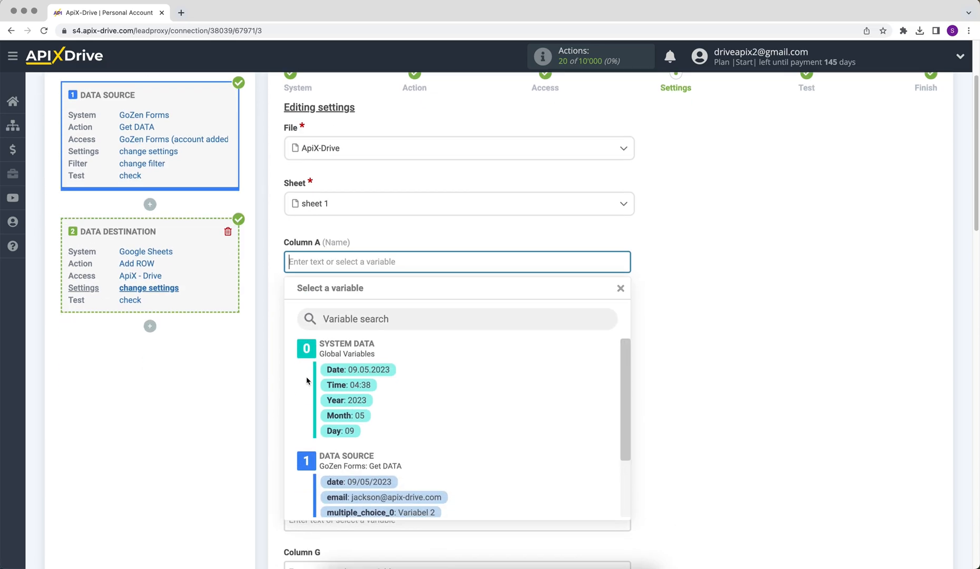
pyautogui.moveTo(626, 261); pyautogui.dragTo(626, 317)
pyautogui.click(406, 346)
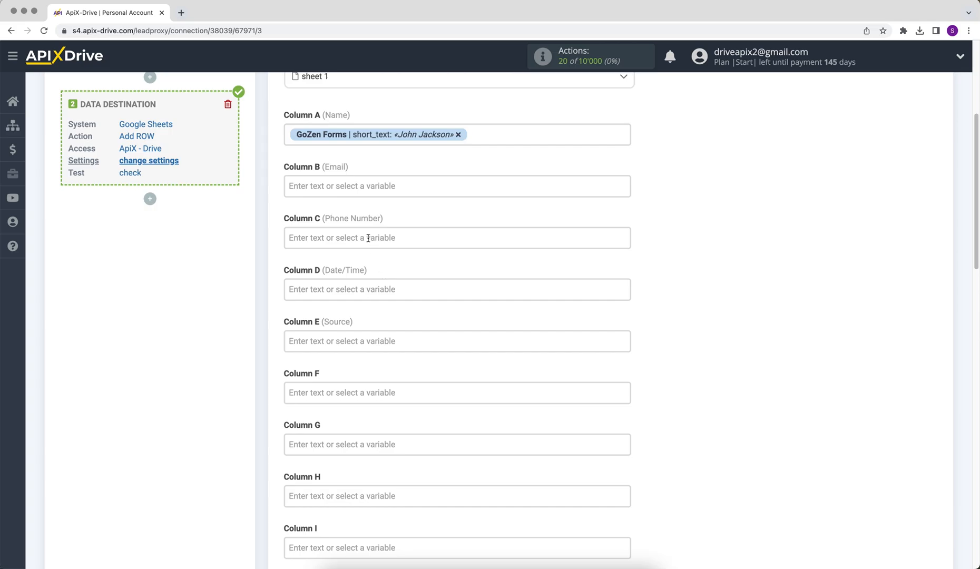
pyautogui.click(346, 182)
pyautogui.click(385, 373)
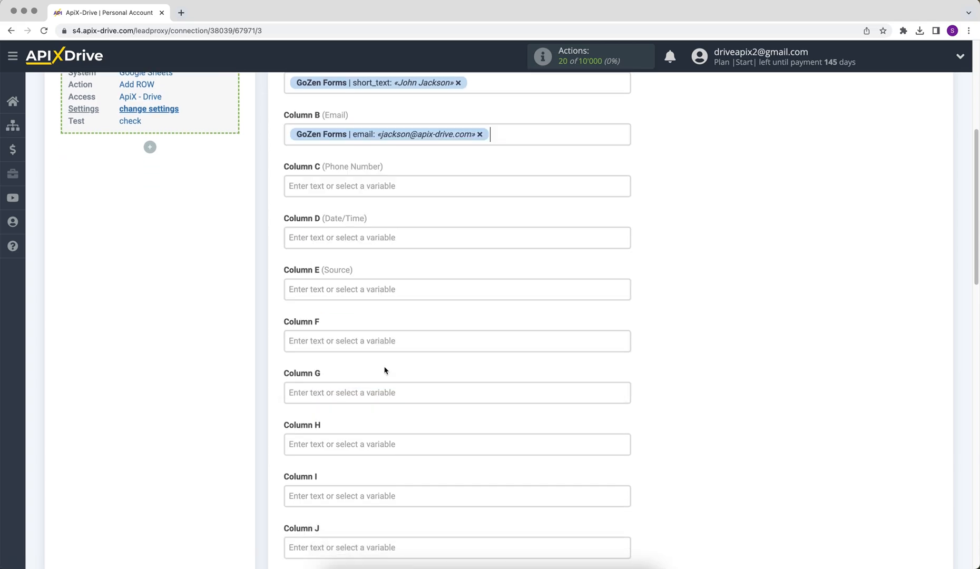
pyautogui.click(364, 186)
pyautogui.moveTo(624, 248); pyautogui.dragTo(625, 294)
pyautogui.click(396, 334)
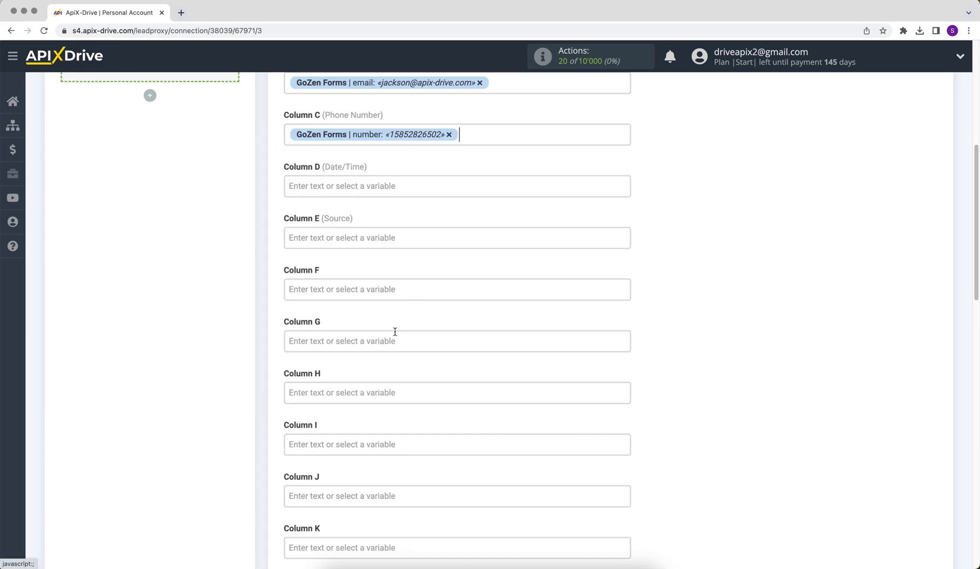
pyautogui.click(420, 185)
pyautogui.moveTo(621, 280); pyautogui.dragTo(622, 306)
pyautogui.click(391, 318)
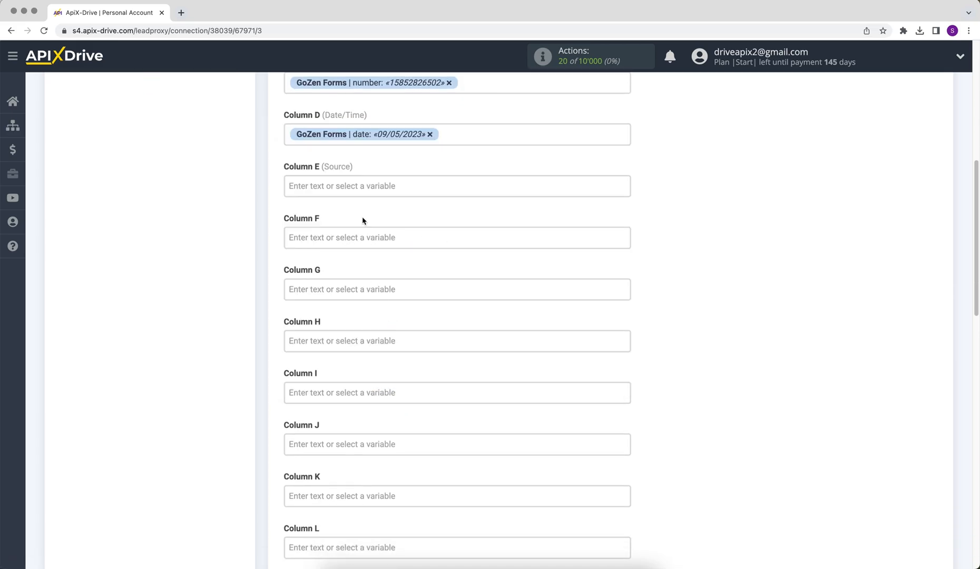
# - Enter the fixed text 'New data from GoZen Forms' in Column E
pyautogui.click(357, 188)
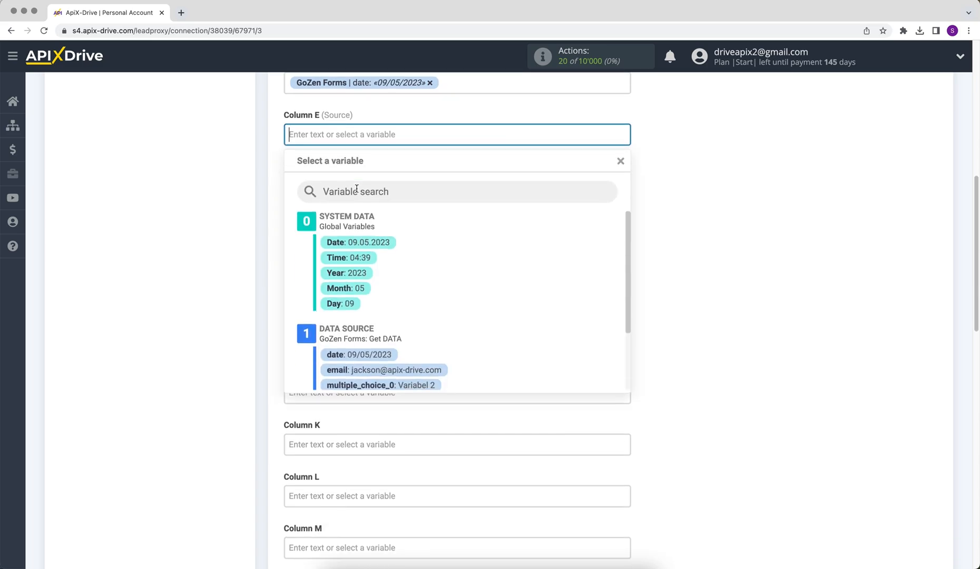
pyautogui.write('New data from ')
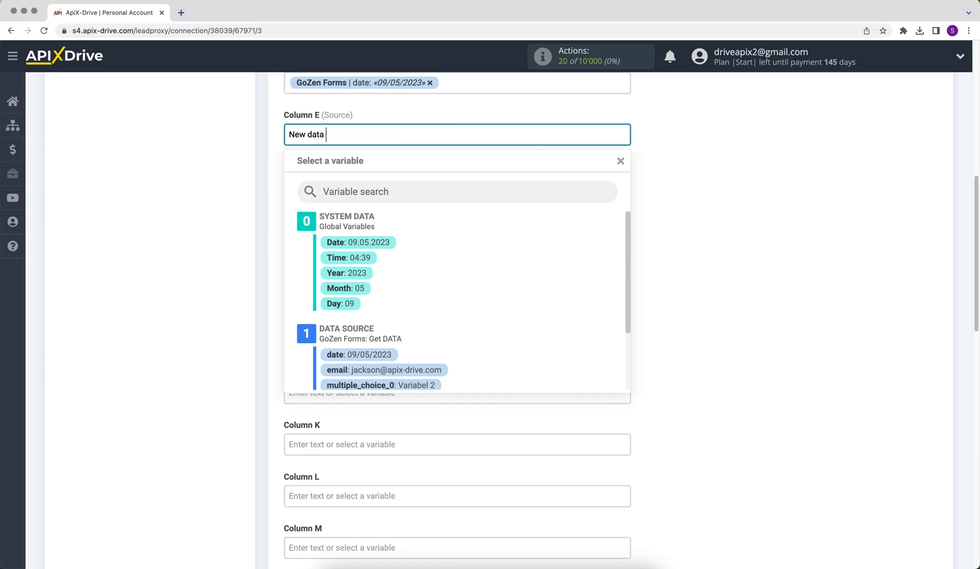
pyautogui.write('GoZen Forms')
pyautogui.click(701, 245)
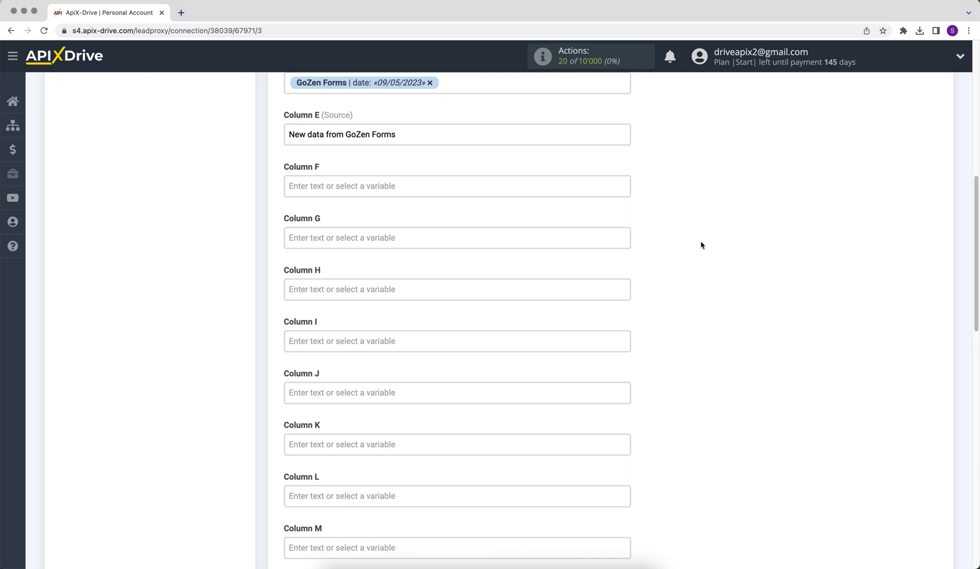
pyautogui.scroll(-7, 701, 245)
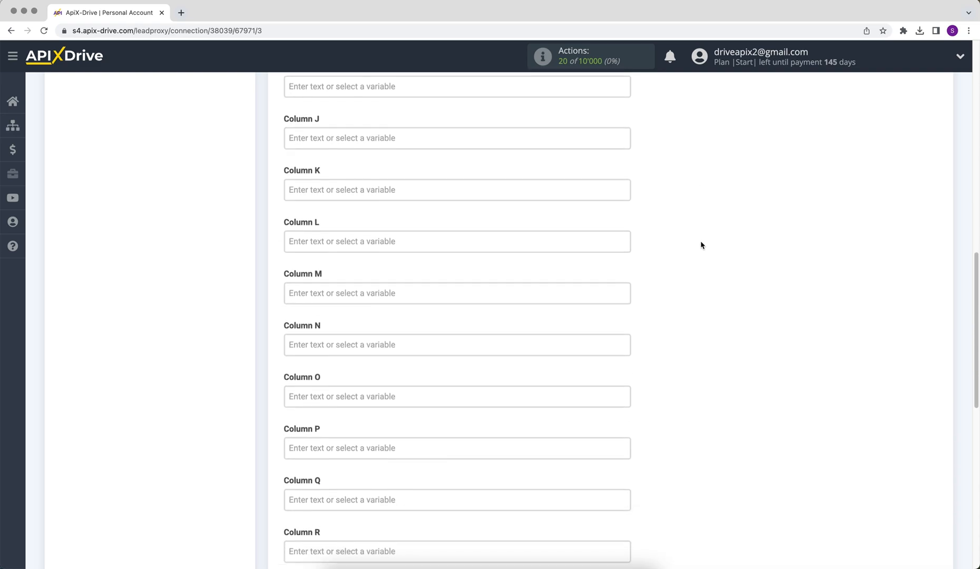
pyautogui.scroll(-3, 700, 245)
# - Save the column mapping and send the sample row to the Google Sheets spreadsheet
pyautogui.click(287, 529)
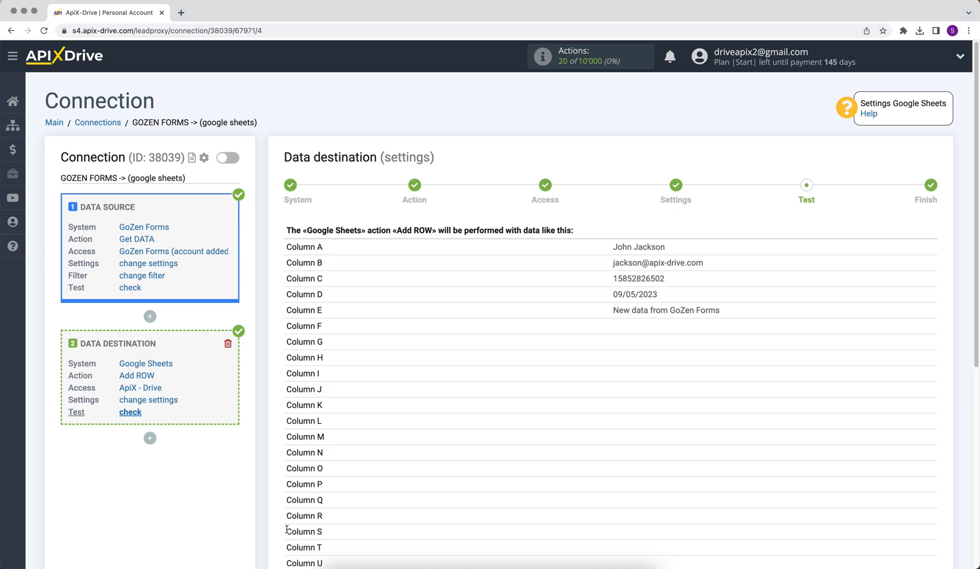
pyautogui.scroll(-4, 287, 529)
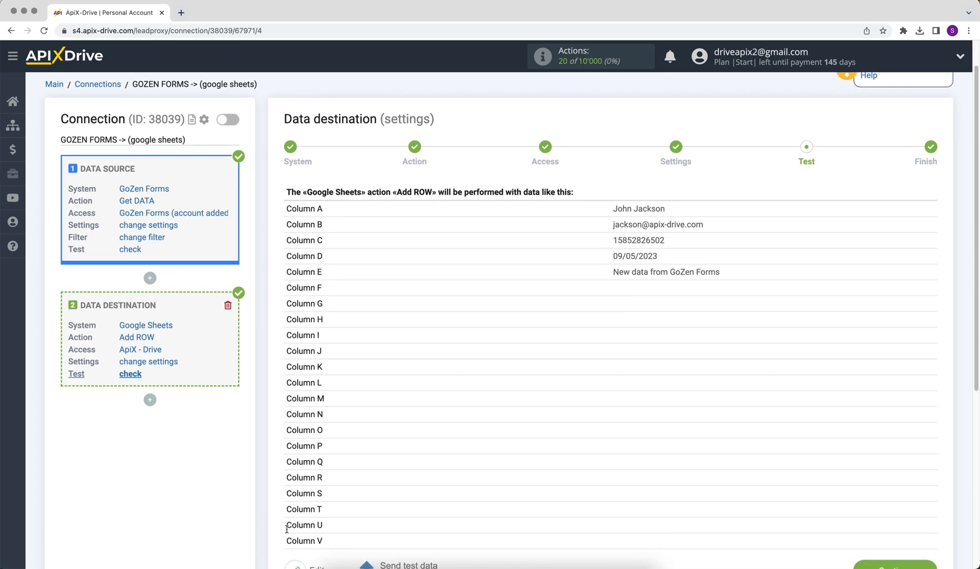
pyautogui.click(390, 493)
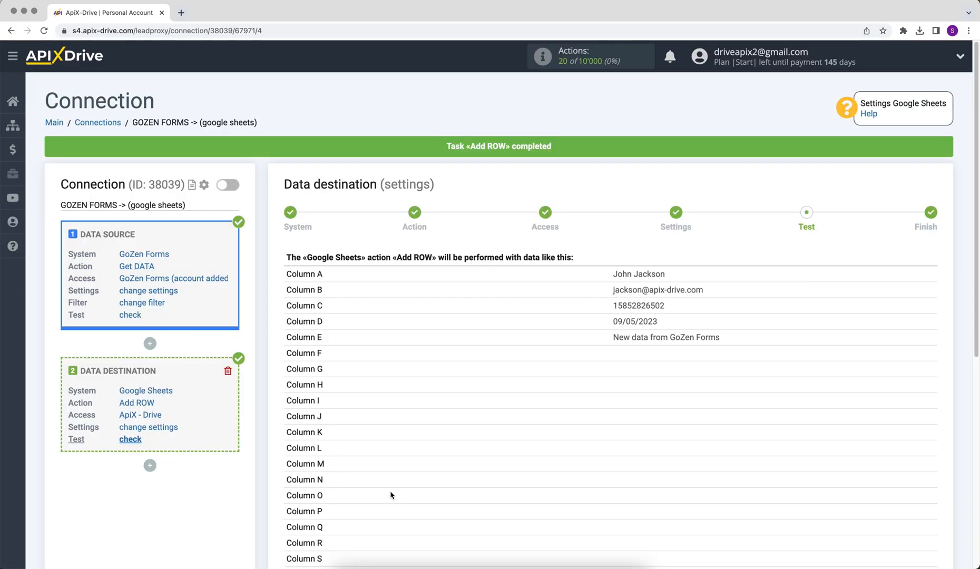
# - Scroll the Google Sheets tab to check row 2 holds the test submission's Name, Email, Phone Number, Date/Time and Source
pyautogui.scroll(-3, 389, 491)
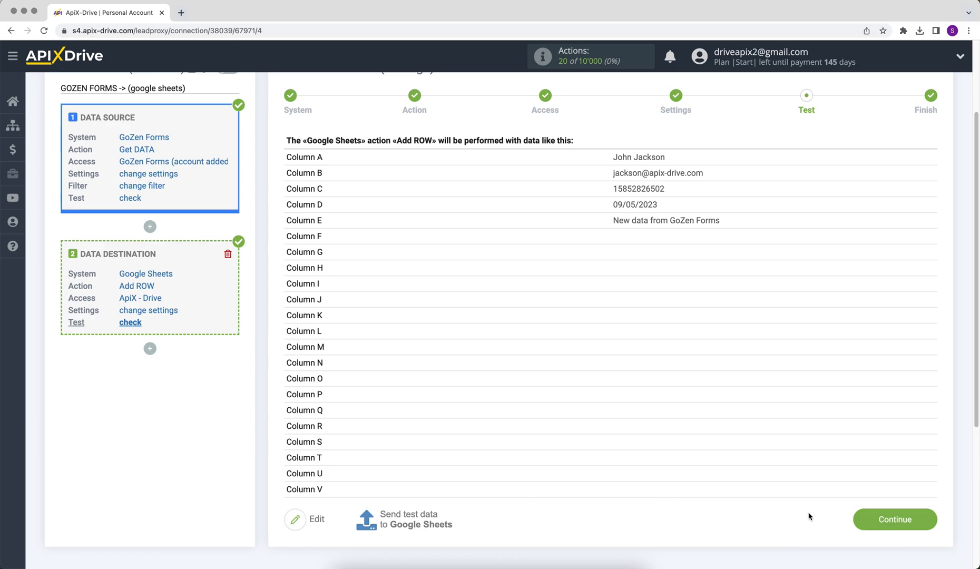
# - Continue past the destination test and enable auto-update for GOZEN FORMS -> (google sheets)
pyautogui.click(857, 519)
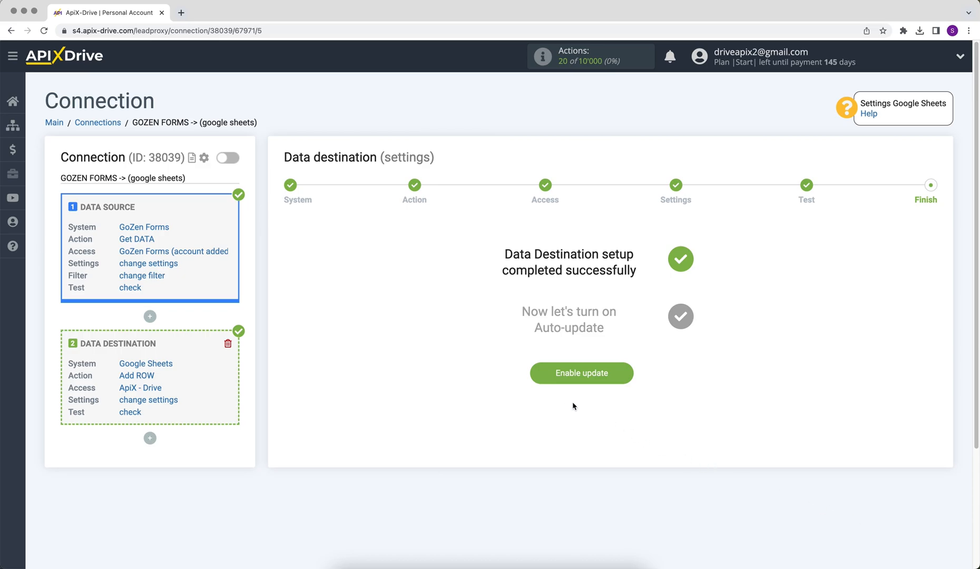
pyautogui.click(560, 380)
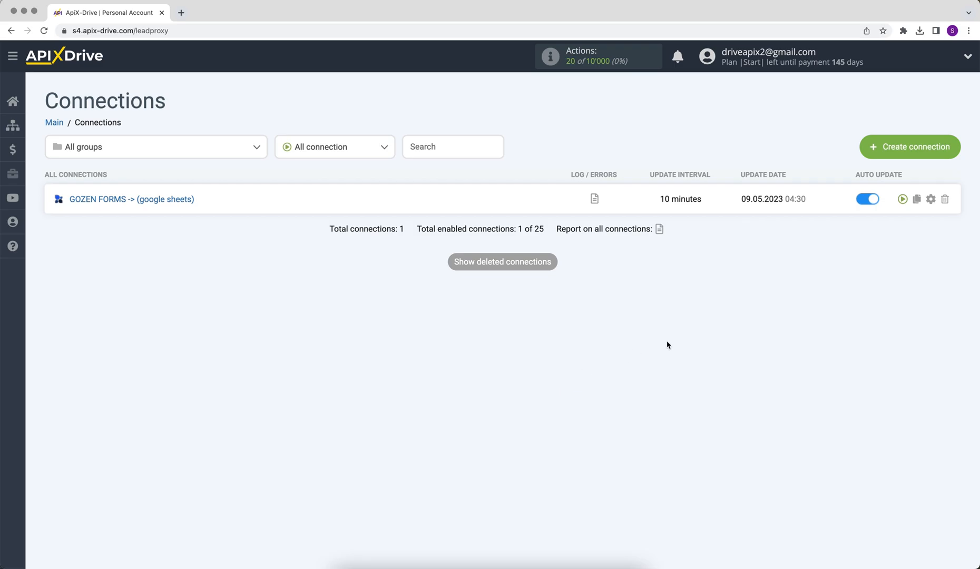
# - Set the GOZEN FORMS -> (google sheets) connection's update interval to 5 minutes and save it
pyautogui.click(931, 203)
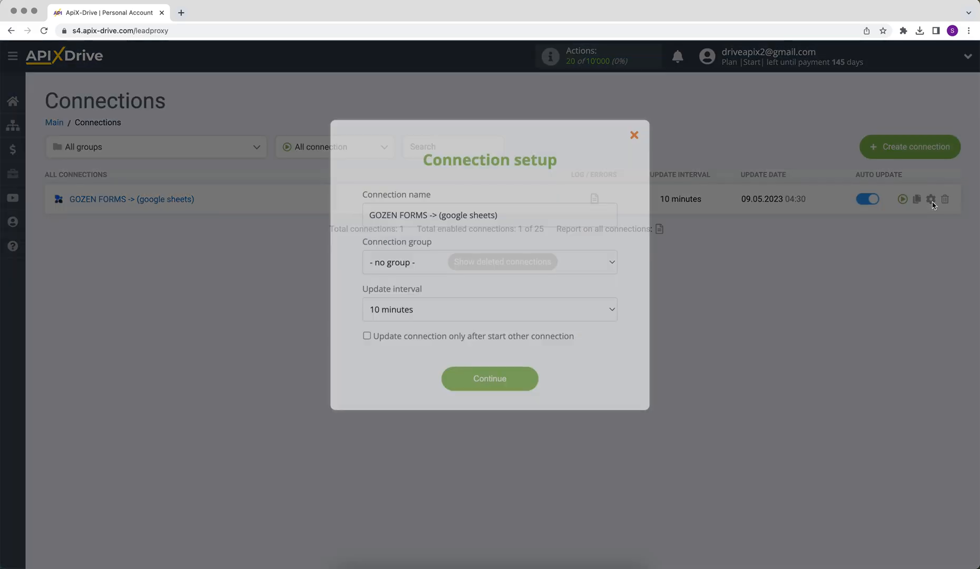
pyautogui.click(606, 311)
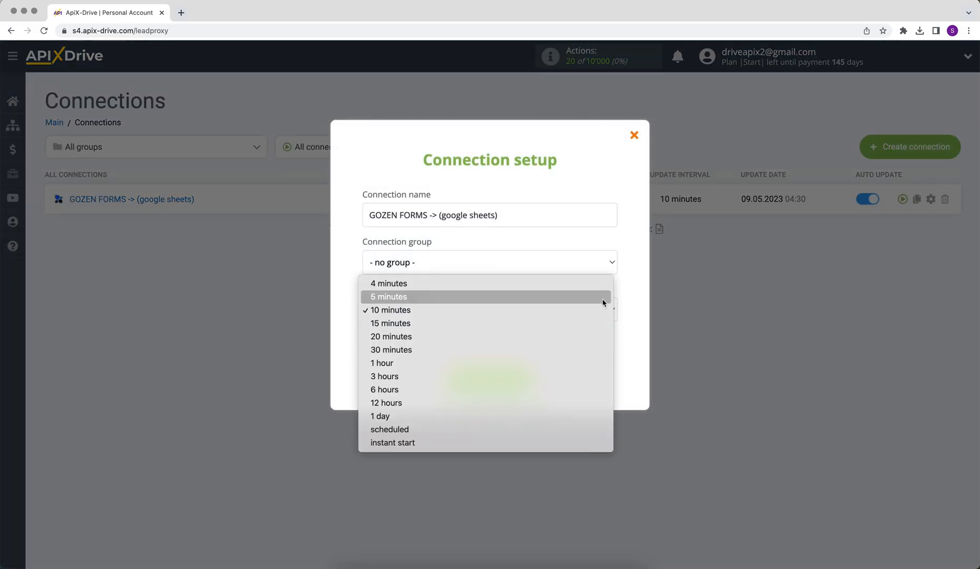
pyautogui.click(603, 298)
pyautogui.click(465, 386)
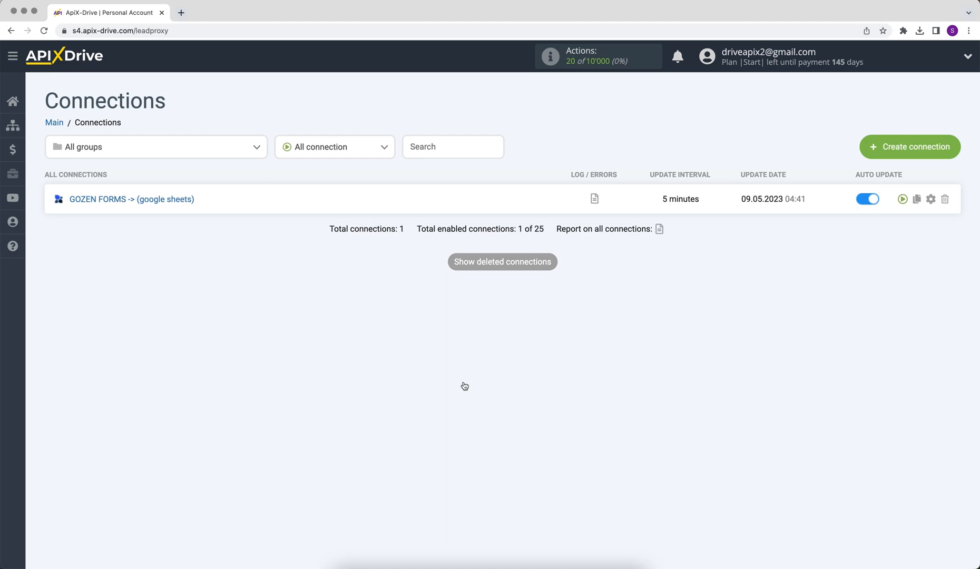